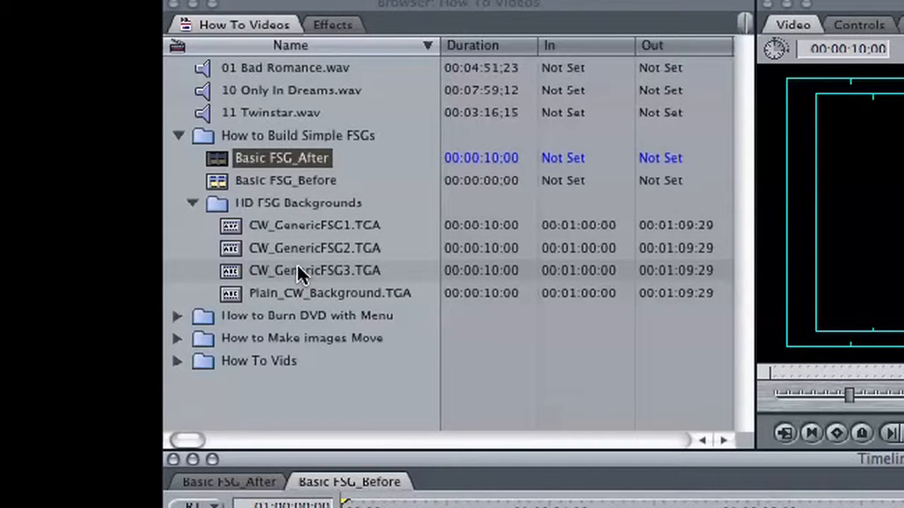
Insert the CW_GenericFSG3.TGA background into the Basic FSG_Before sequence on V1 and return the playhead to the sequence start
{"action": "double_click", "coordinate": [230, 271]}
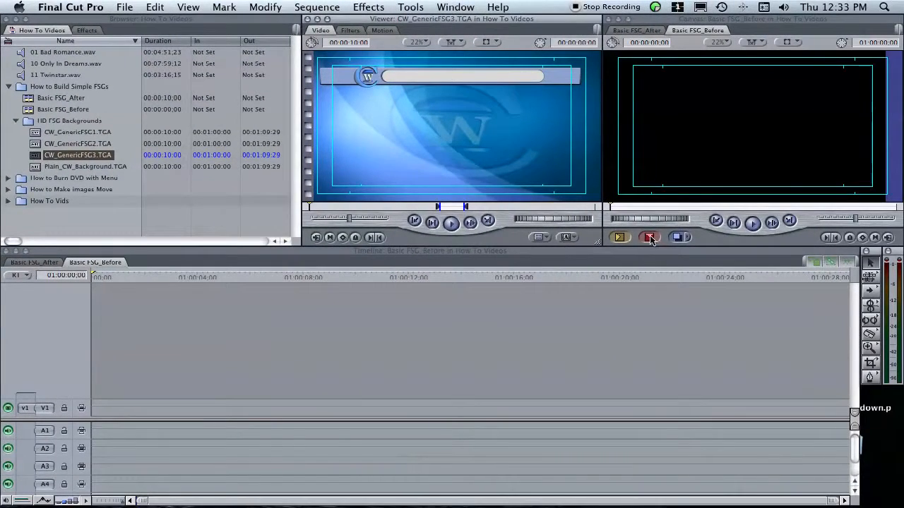
{"action": "left_click", "coordinate": [650, 238]}
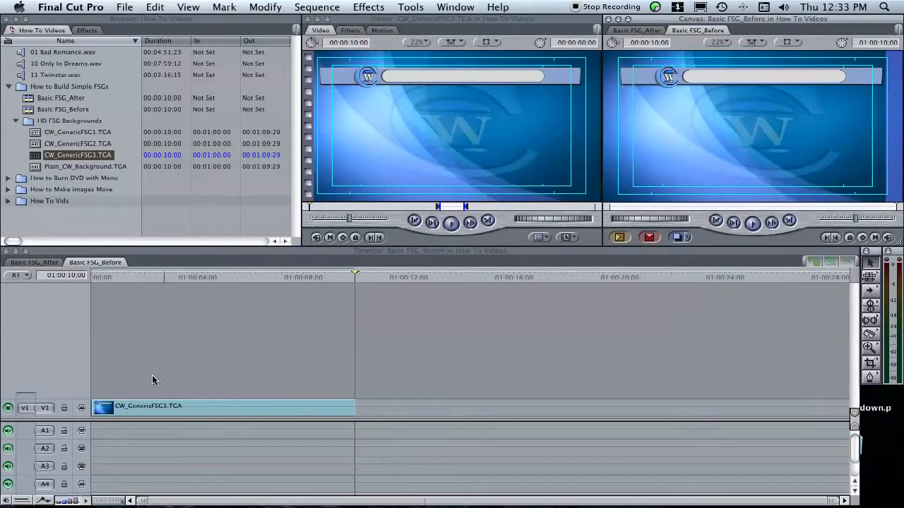
{"action": "left_click_drag", "start_coordinate": [209, 277], "coordinate": [92, 277]}
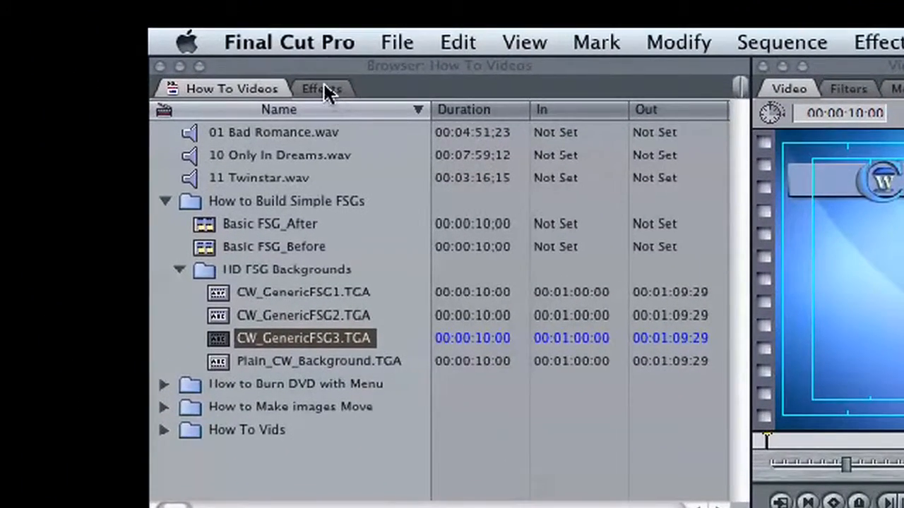
Add two Outline Text generators above the background, one on track V2 and one on V3, matching the background's length
{"action": "left_click", "coordinate": [322, 89]}
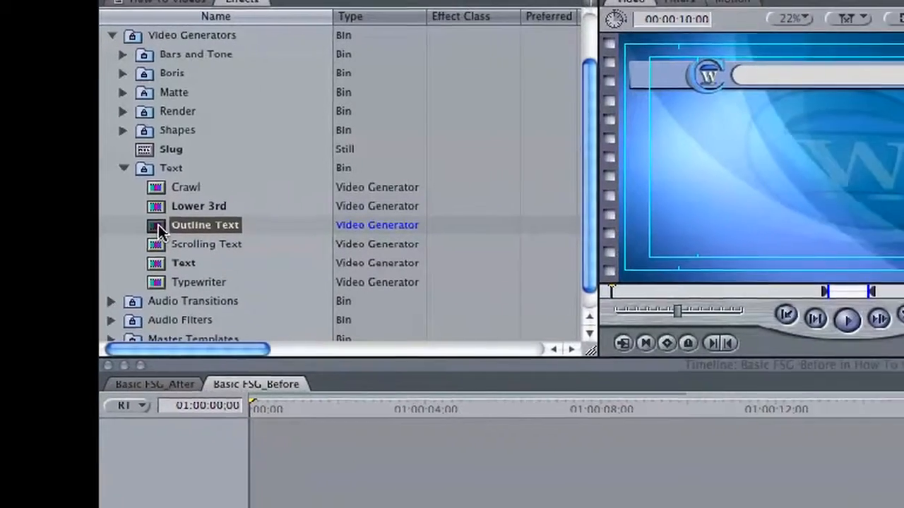
{"action": "left_click_drag", "start_coordinate": [217, 256], "coordinate": [253, 310]}
{"action": "left_click_drag", "start_coordinate": [132, 240], "coordinate": [191, 506]}
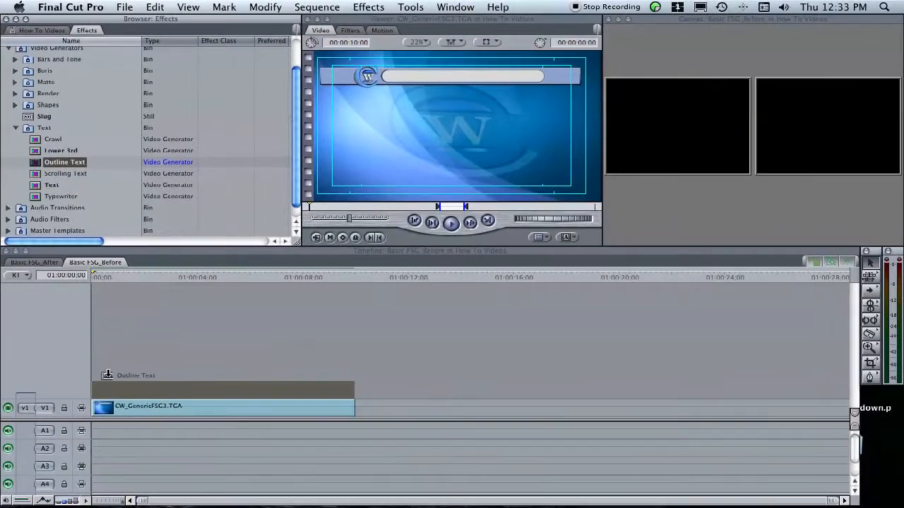
{"action": "left_click_drag", "start_coordinate": [96, 385], "coordinate": [97, 386]}
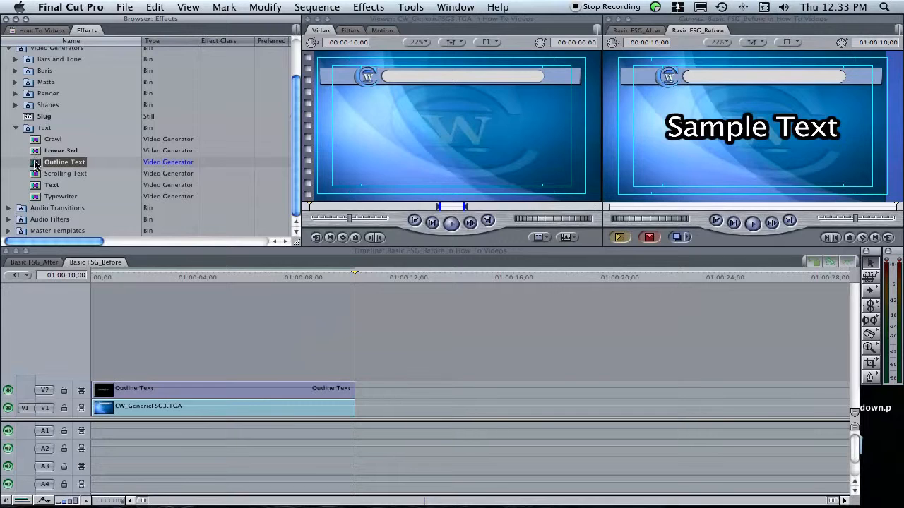
{"action": "left_click_drag", "start_coordinate": [35, 167], "coordinate": [107, 364]}
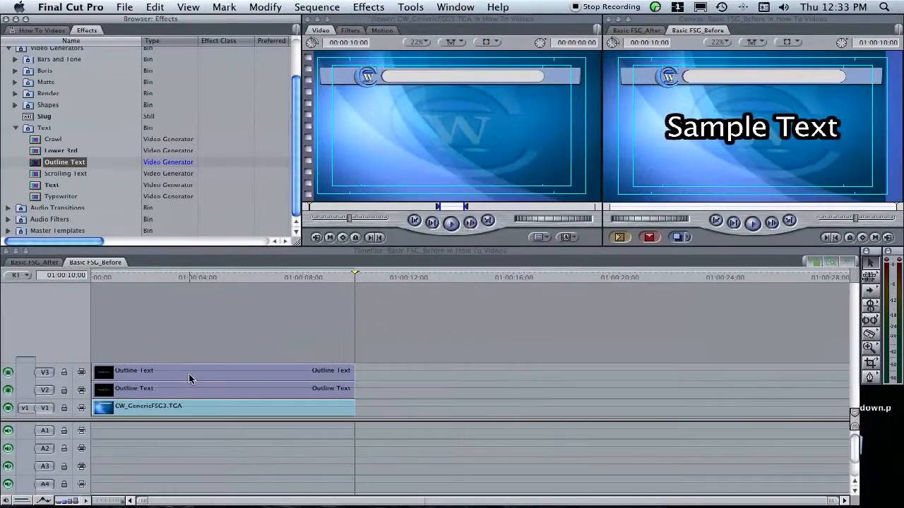
Replace the sample text of the V3 outline text clip with "Basic FSG Graphic"
{"action": "double_click", "coordinate": [188, 374]}
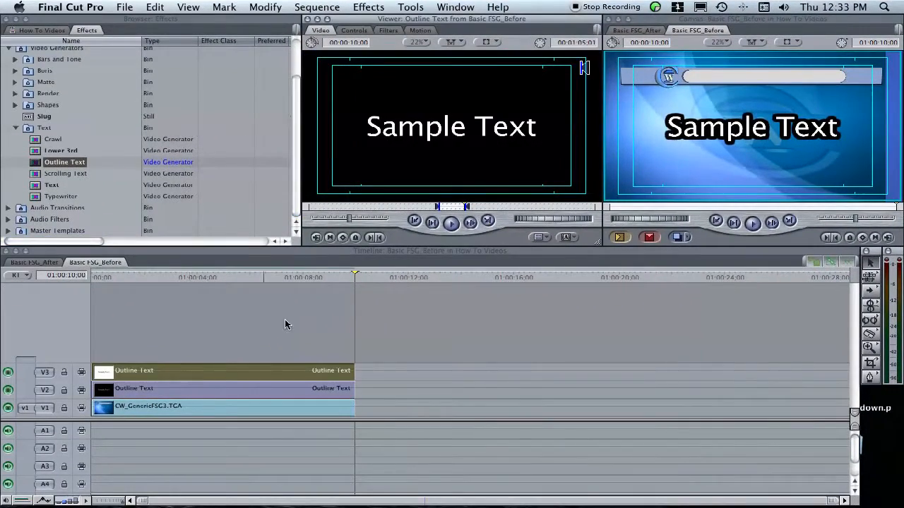
{"action": "left_click", "coordinate": [356, 32]}
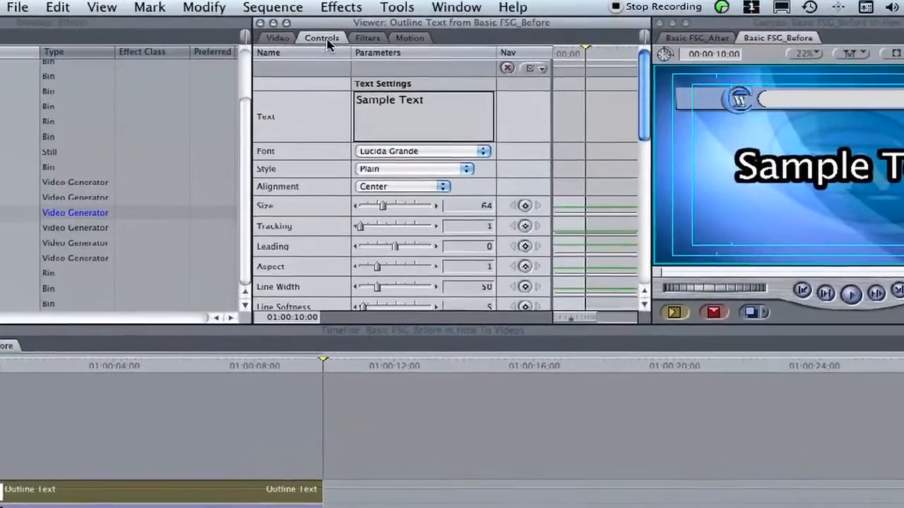
{"action": "left_click_drag", "start_coordinate": [427, 101], "coordinate": [305, 95]}
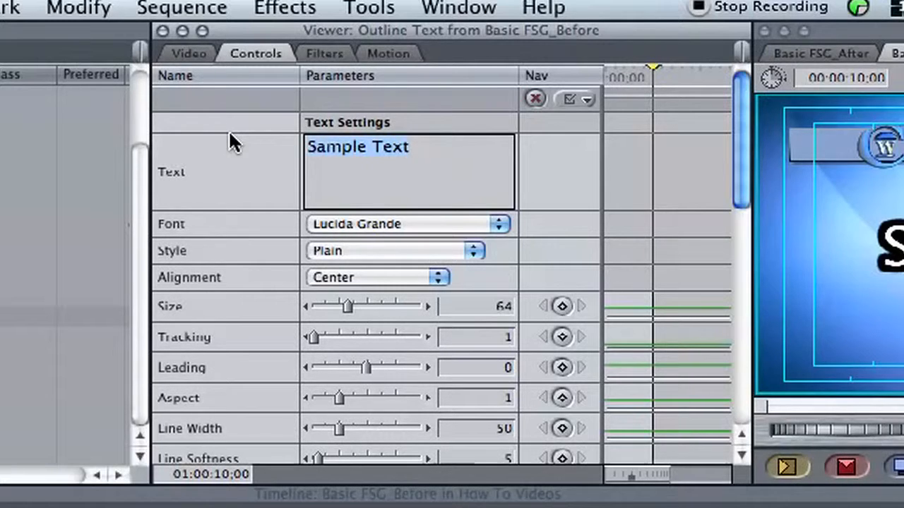
{"action": "type", "text": "Basic FSG Graphic"}
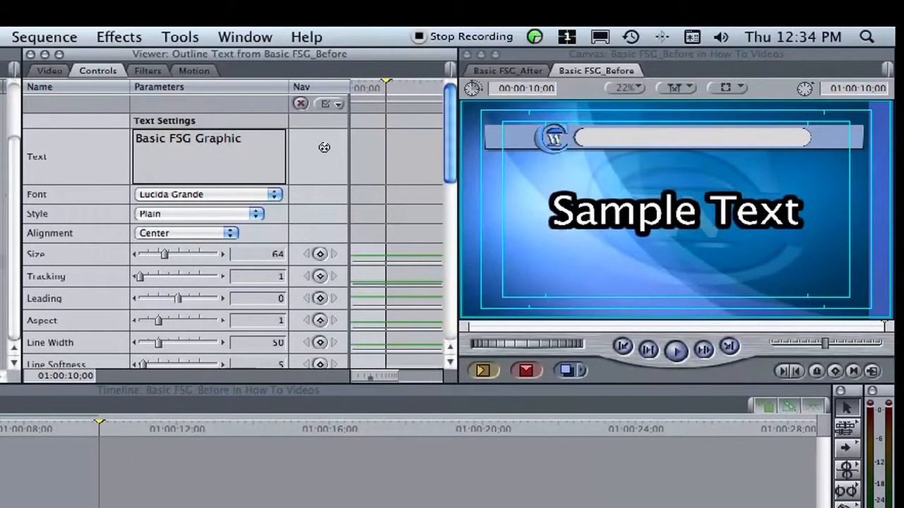
{"action": "left_click", "coordinate": [324, 147]}
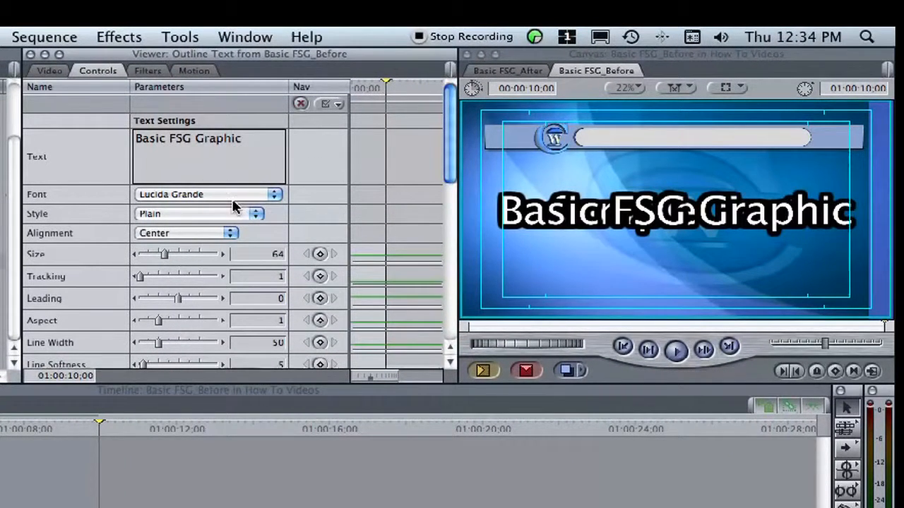
Set the "Basic FSG Graphic" title's font to Helvetica and its style to Bold
{"action": "left_click", "coordinate": [274, 195]}
{"action": "scroll", "coordinate": [265, 206], "scroll_direction": "down", "scroll_amount": 20}
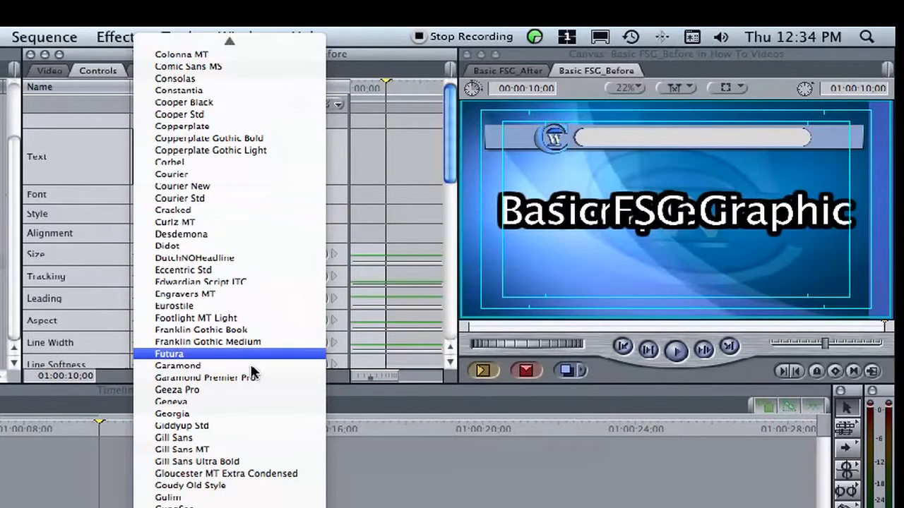
{"action": "left_click", "coordinate": [282, 506]}
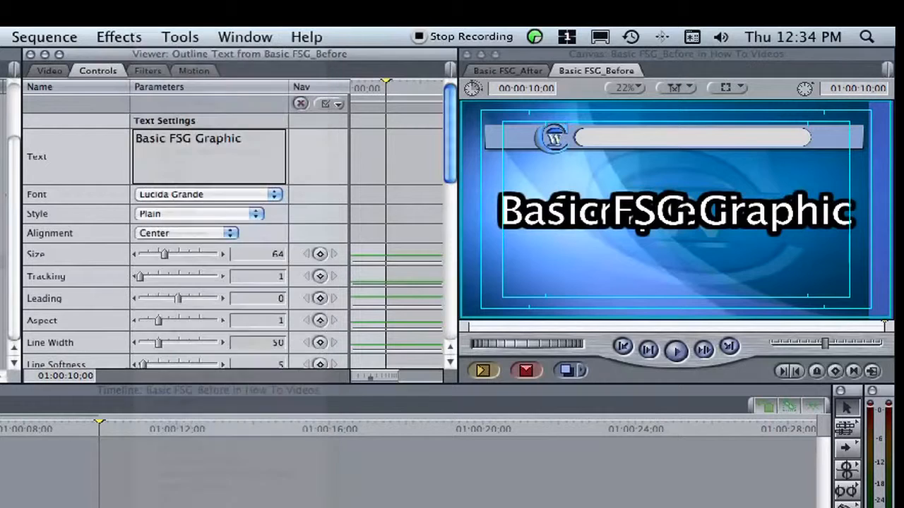
{"action": "left_click", "coordinate": [257, 218]}
{"action": "left_click", "coordinate": [177, 224]}
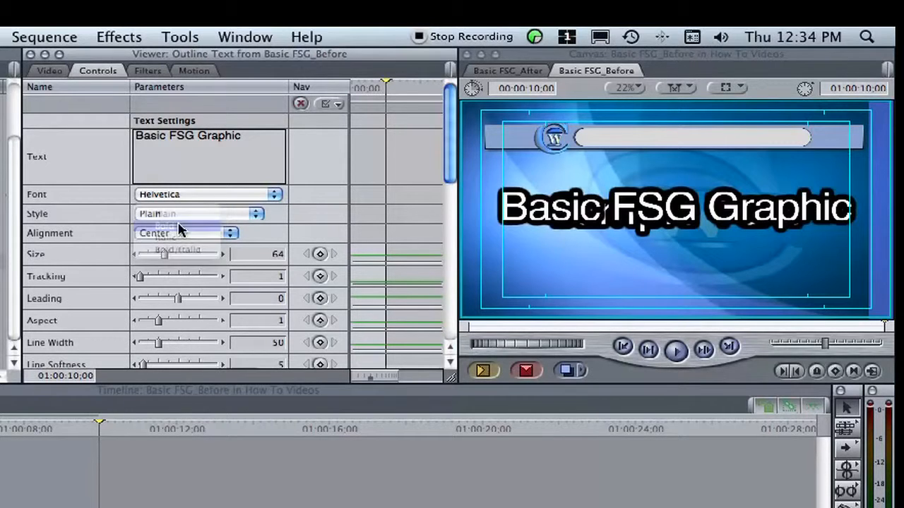
Set the title's text size to 30 and its outline line width to 25
{"action": "left_click", "coordinate": [250, 256]}
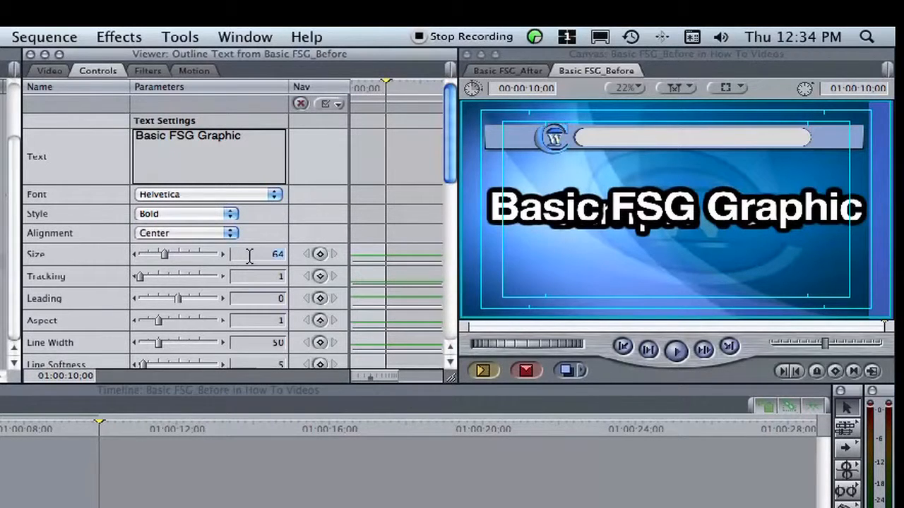
{"action": "type", "text": "7"}
{"action": "type", "text": "5"}
{"action": "key", "text": "Return"}
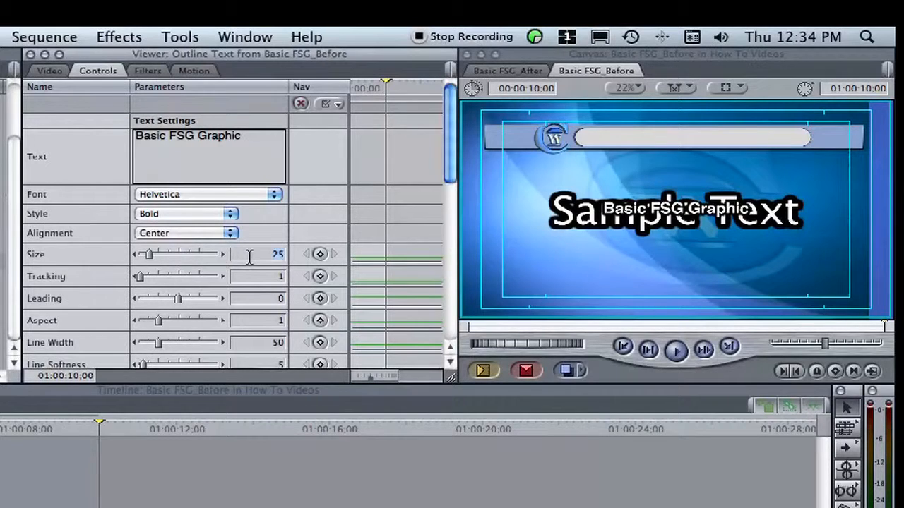
{"action": "key", "text": "Return"}
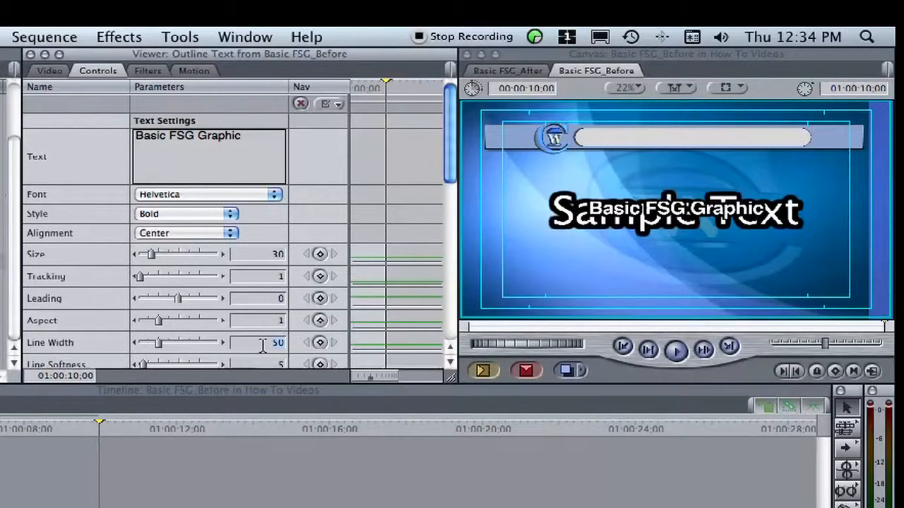
{"action": "type", "text": "4"}
{"action": "type", "text": "5"}
{"action": "key", "text": "Return"}
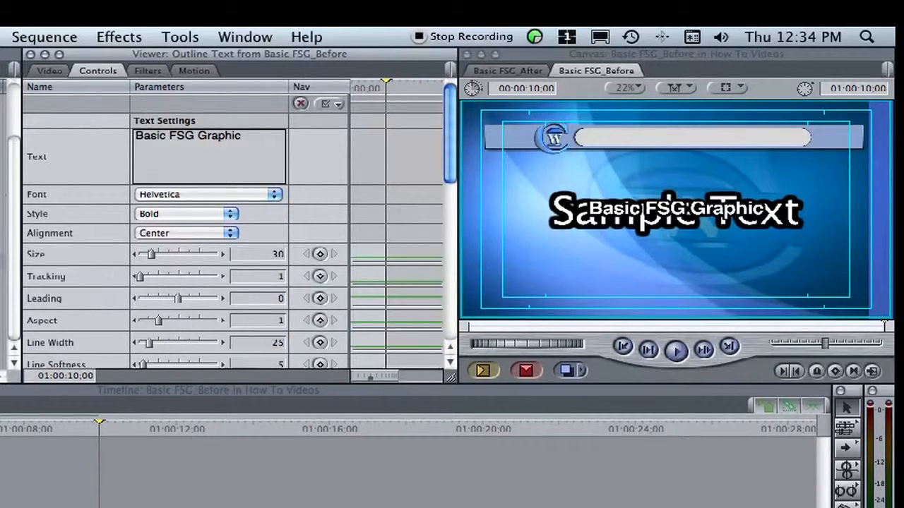
Move the title up into the header bar by setting its vertical center value to -350
{"action": "left_click", "coordinate": [449, 362]}
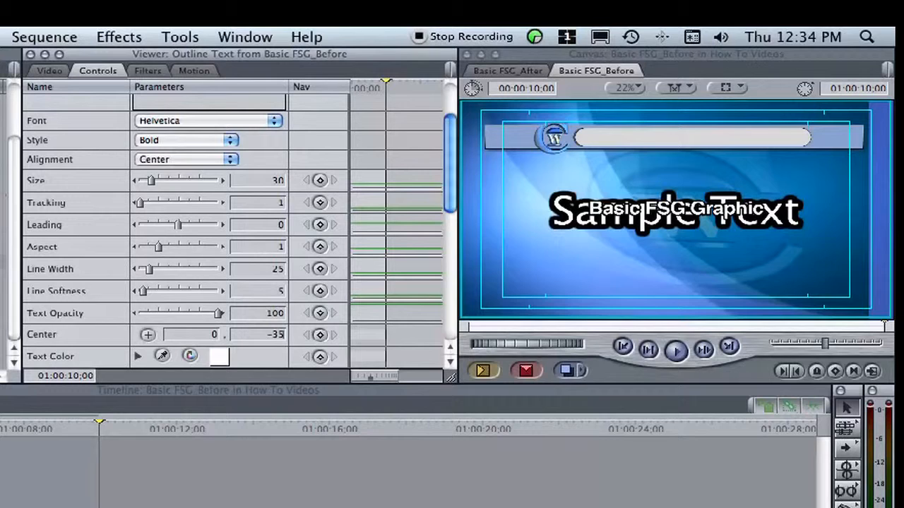
{"action": "type", "text": "0"}
{"action": "key", "text": "Return"}
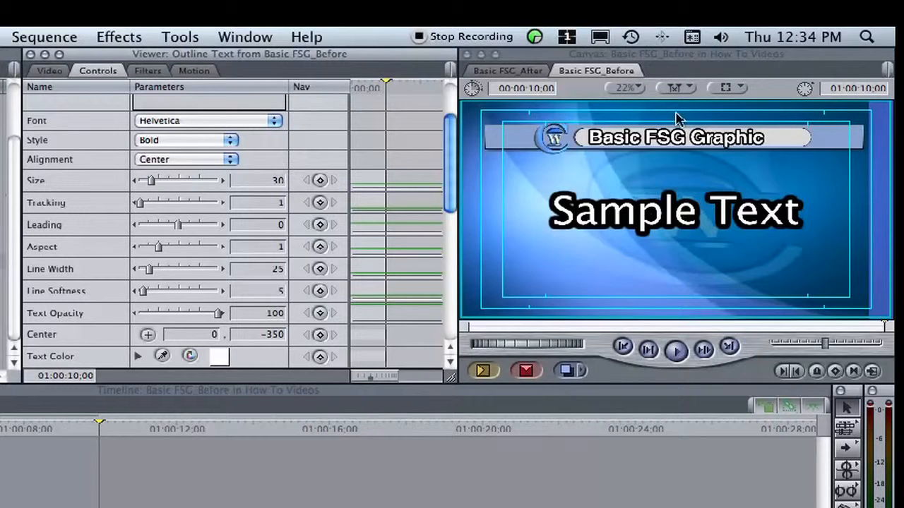
Reduce the "Basic FSG Graphic" title's text size to 25 to suit the header bar
{"action": "left_click", "coordinate": [637, 89]}
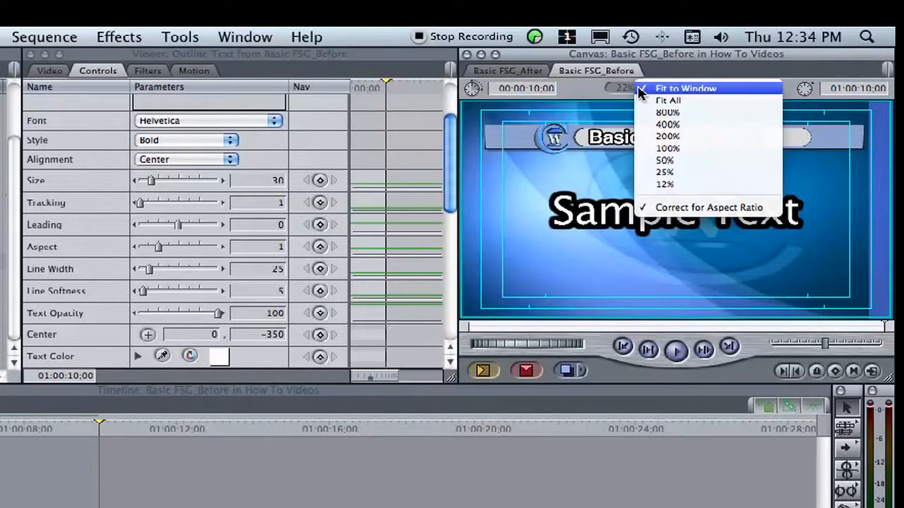
{"action": "left_click", "coordinate": [676, 149]}
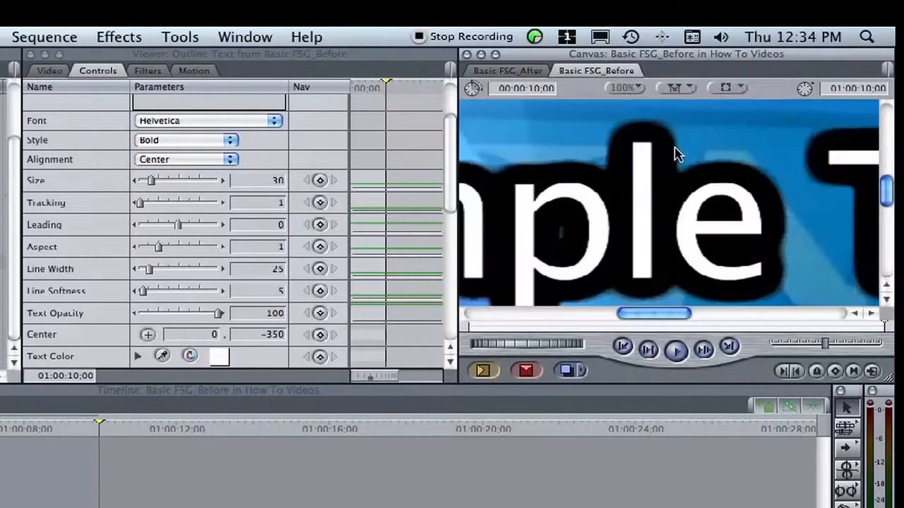
{"action": "left_click_drag", "start_coordinate": [884, 201], "coordinate": [887, 128]}
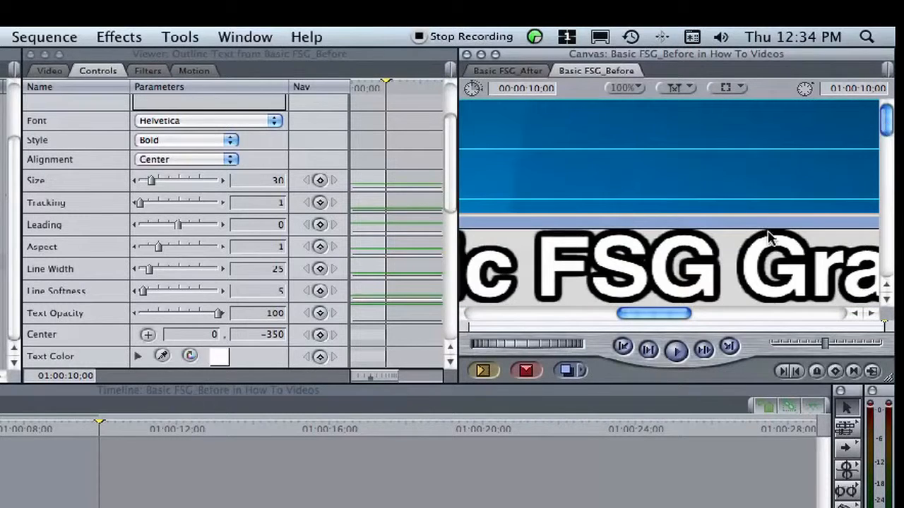
{"action": "left_click", "coordinate": [886, 300]}
{"action": "left_click", "coordinate": [887, 301]}
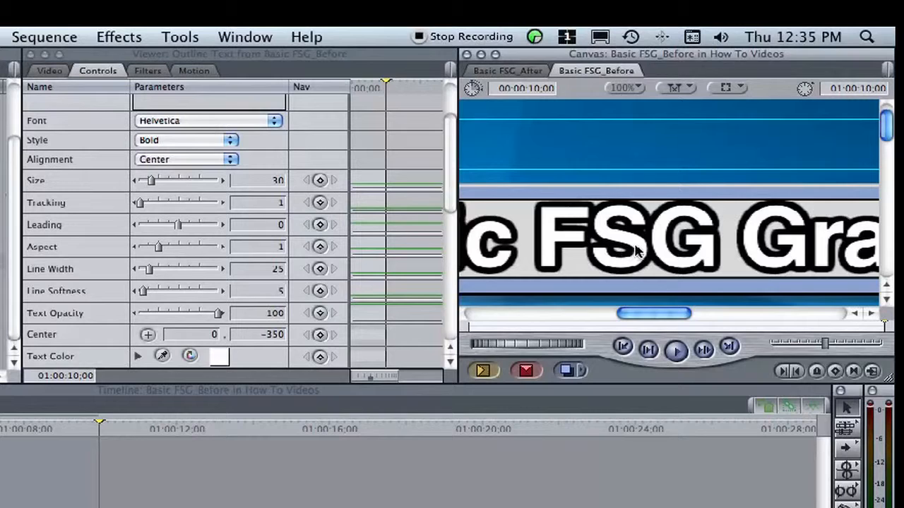
{"action": "left_click", "coordinate": [253, 180]}
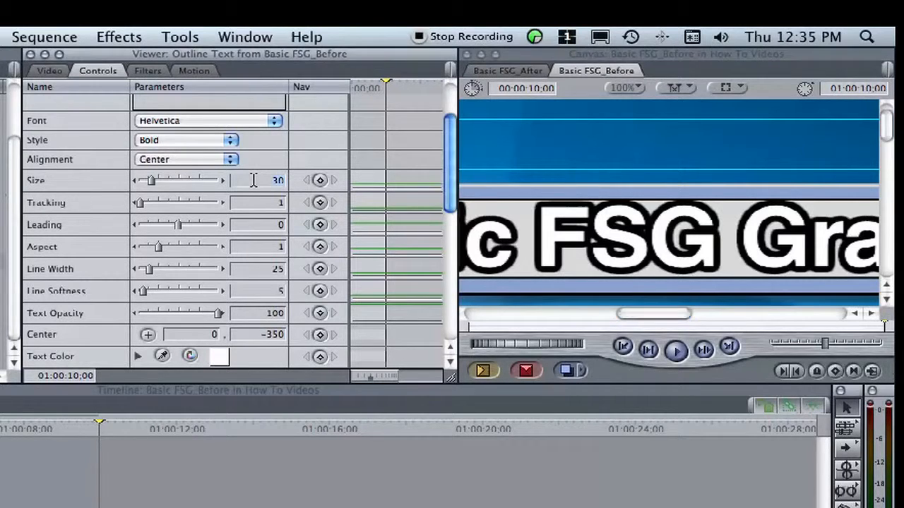
{"action": "type", "text": "25"}
{"action": "key", "text": "Return"}
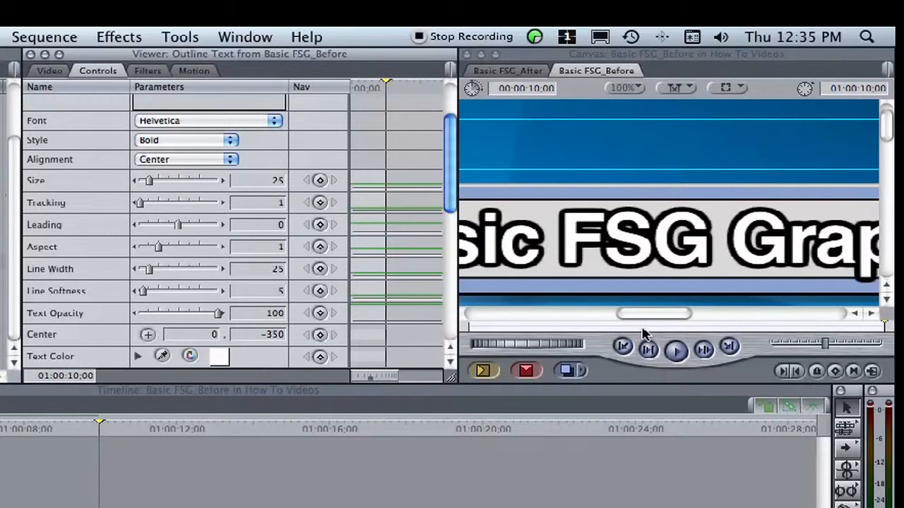
Shift the title toward the bar's logo end by setting its horizontal center value to -50
{"action": "left_click_drag", "start_coordinate": [662, 321], "coordinate": [611, 319]}
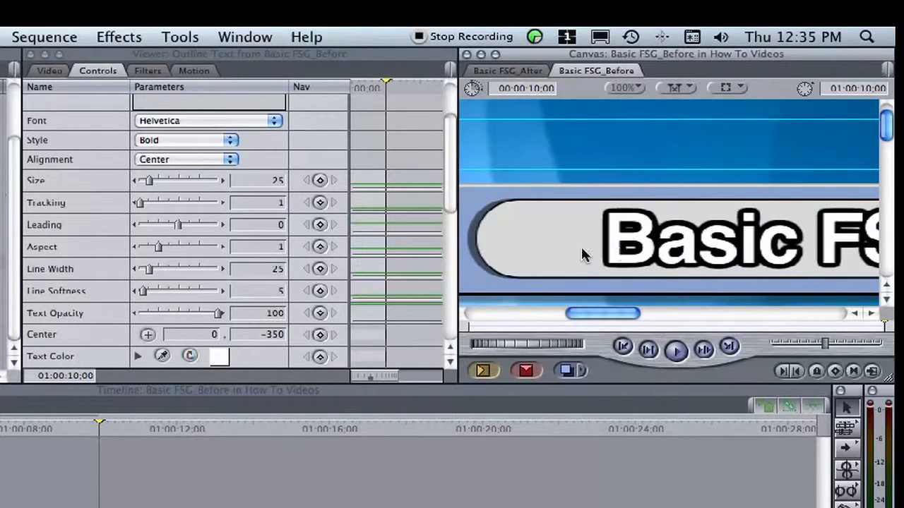
{"action": "left_click", "coordinate": [211, 335]}
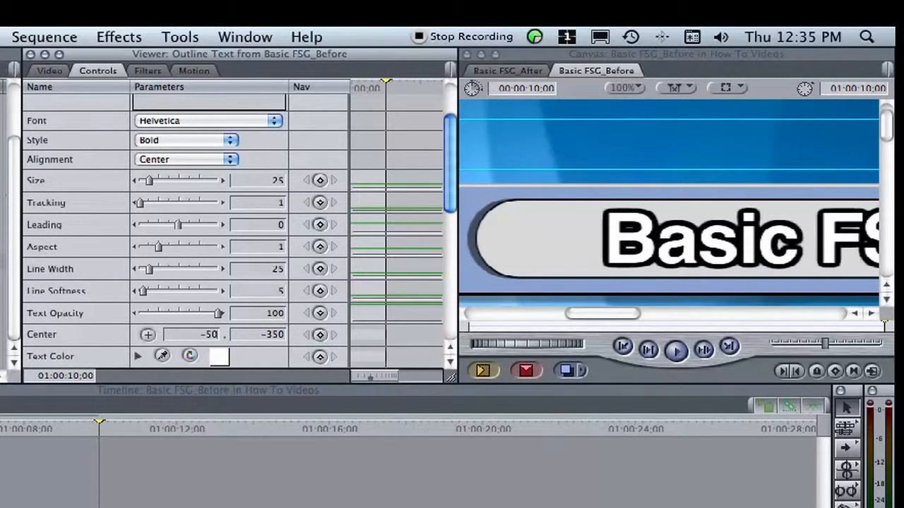
{"action": "key", "text": "Return"}
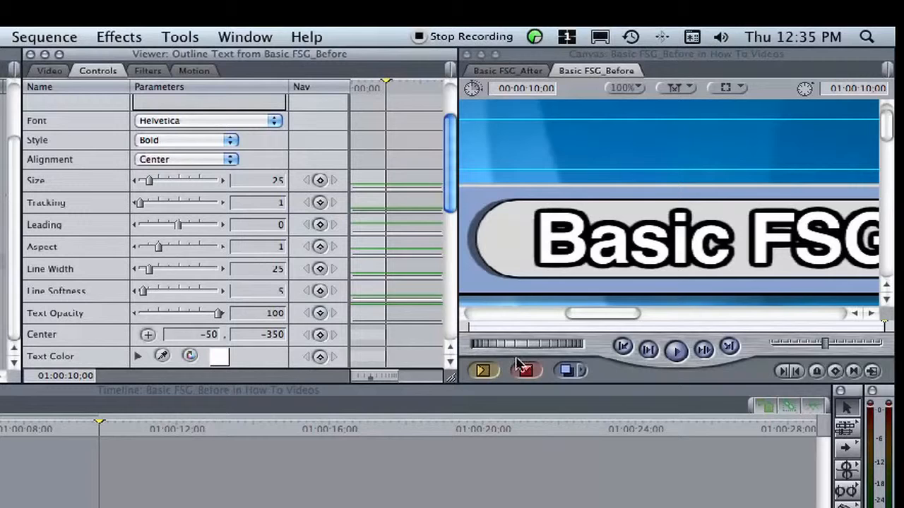
{"action": "left_click_drag", "start_coordinate": [612, 316], "coordinate": [592, 312]}
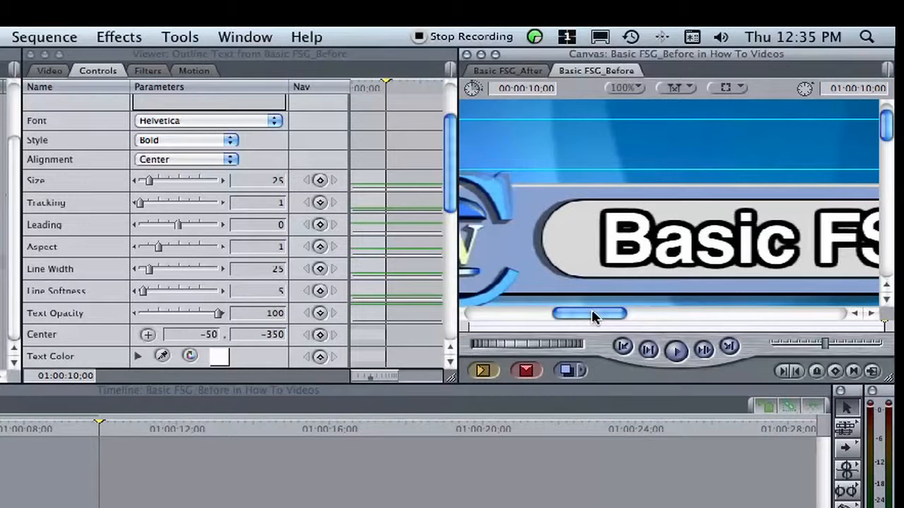
{"action": "left_click", "coordinate": [624, 87]}
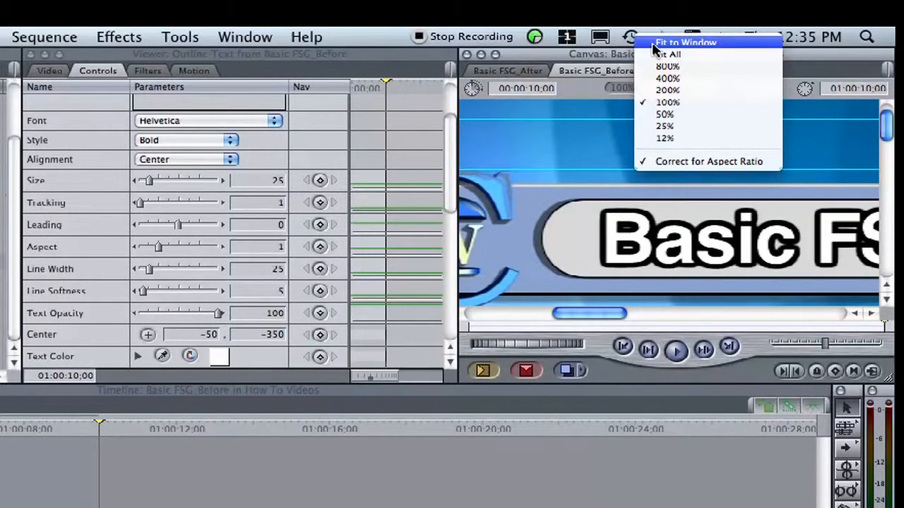
{"action": "left_click", "coordinate": [653, 44]}
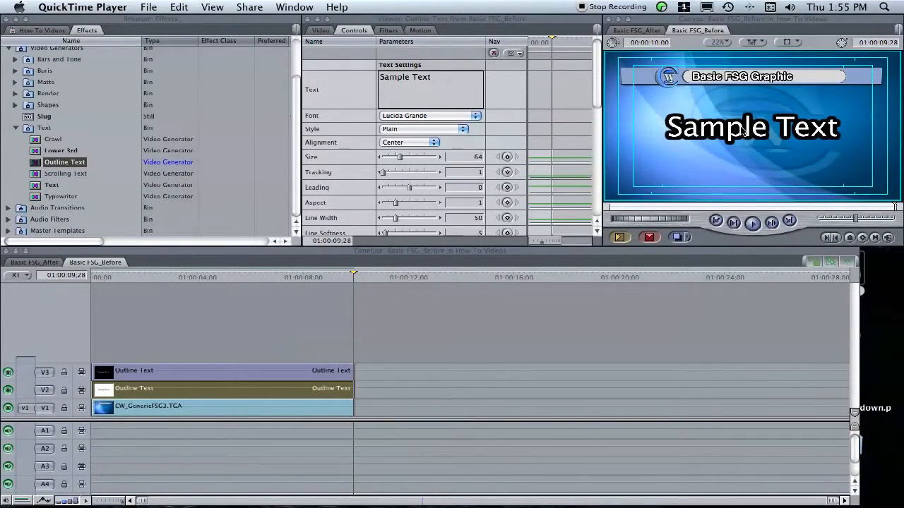
Replace the second outline text's sample wording with three lines: "Words go here", "Even more words" and "Something completely different"
{"action": "key", "text": "Left"}
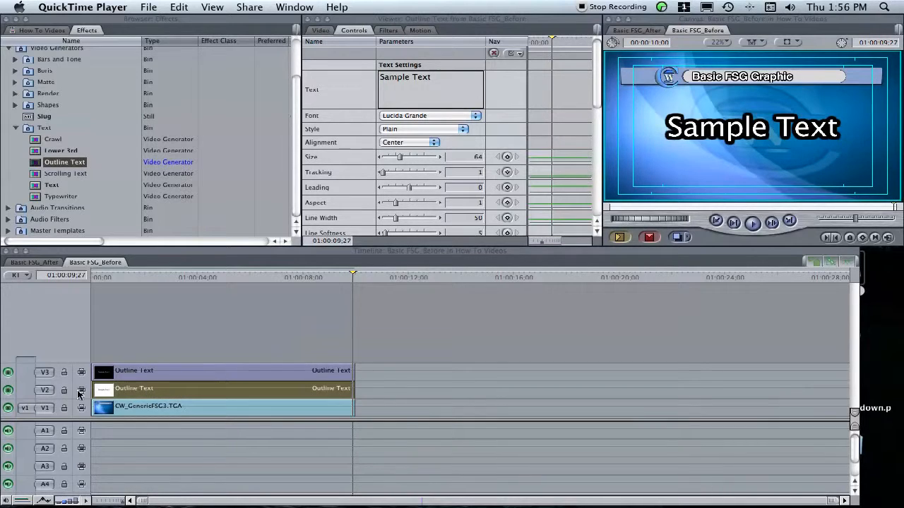
{"action": "left_click", "coordinate": [146, 395]}
{"action": "double_click", "coordinate": [146, 394]}
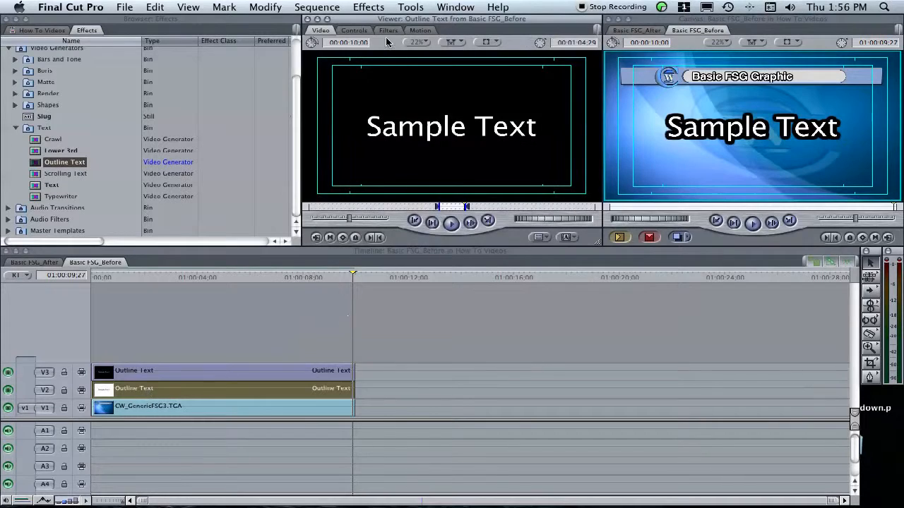
{"action": "left_click", "coordinate": [353, 30]}
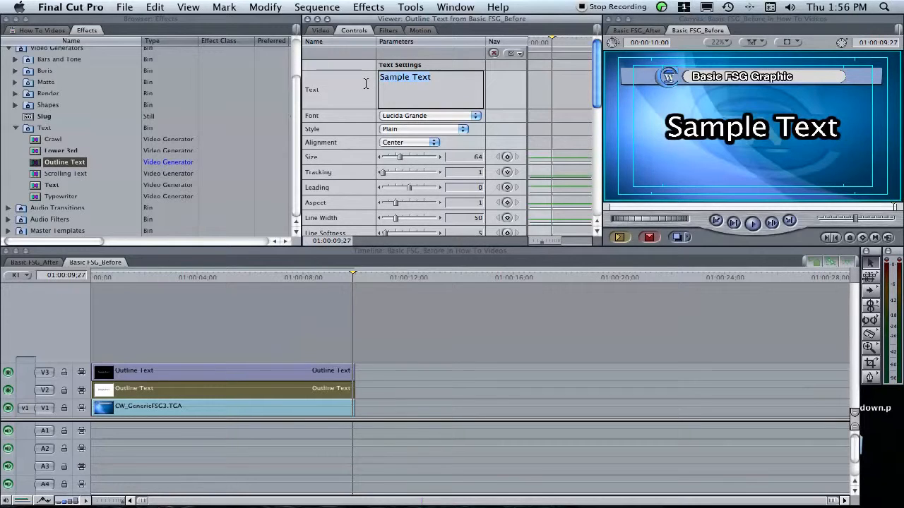
{"action": "type", "text": "Words go here"}
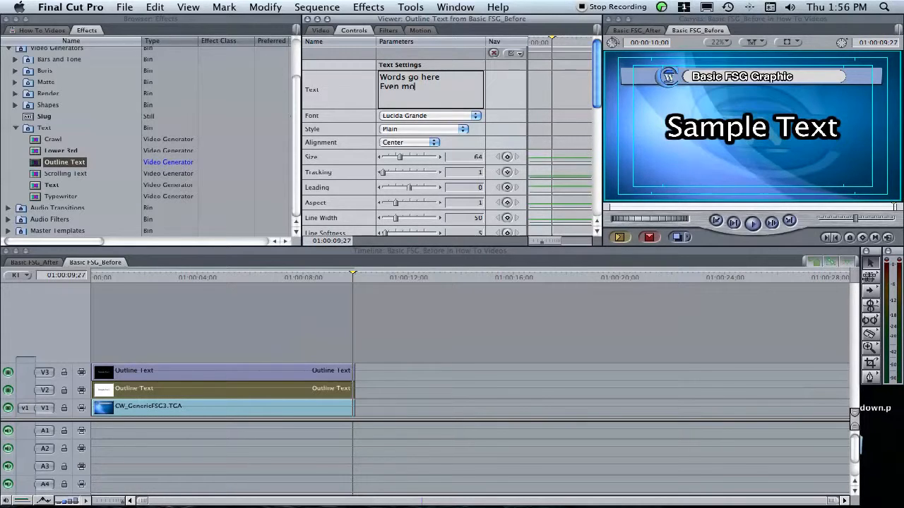
{"action": "key", "text": "Return"}
{"action": "type", "text": "Something completely"}
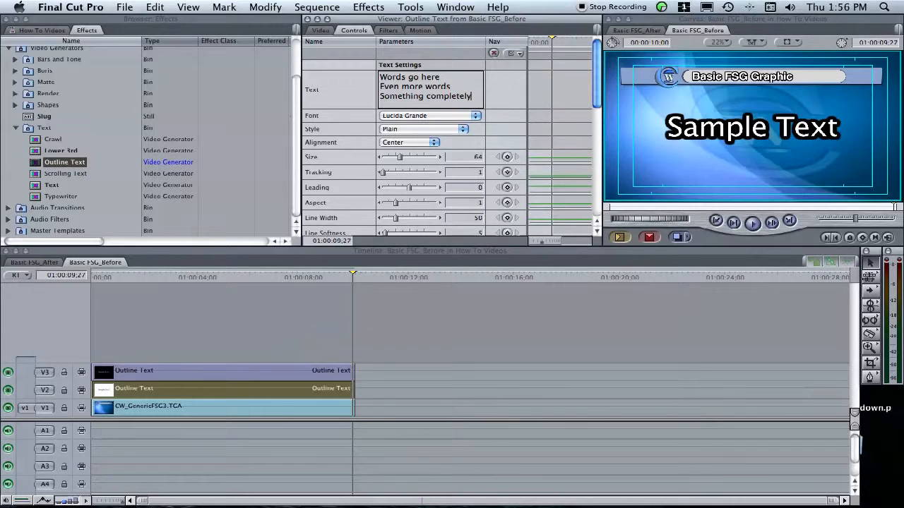
{"action": "type", "text": " different"}
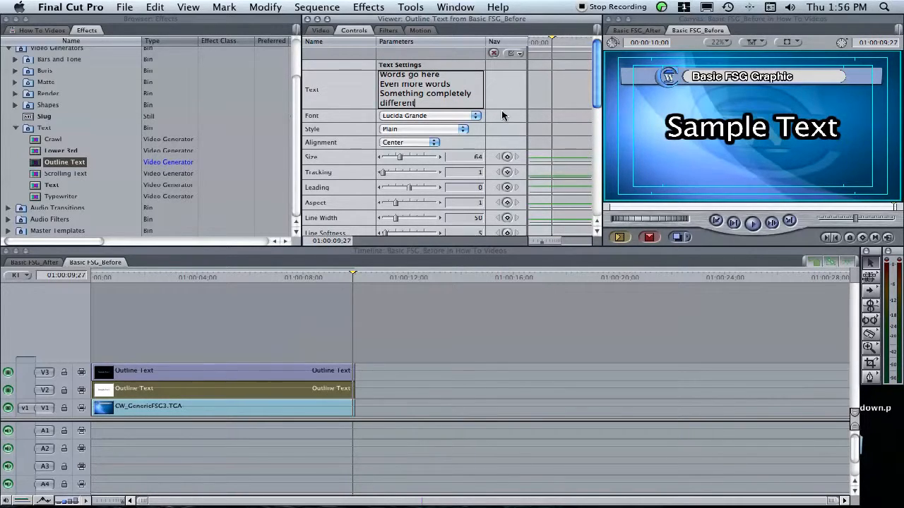
{"action": "left_click", "coordinate": [505, 98]}
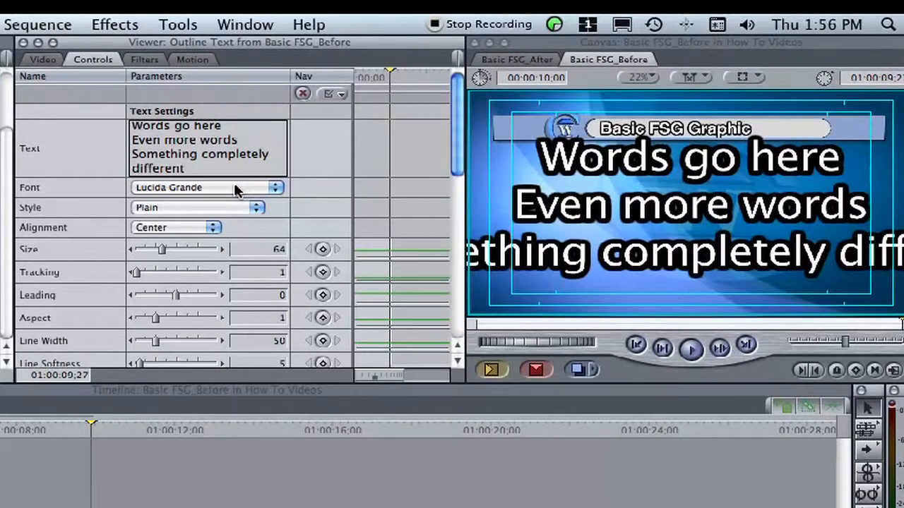
Set the body text's font to Helvetica and its alignment to Left
{"action": "left_click", "coordinate": [221, 190]}
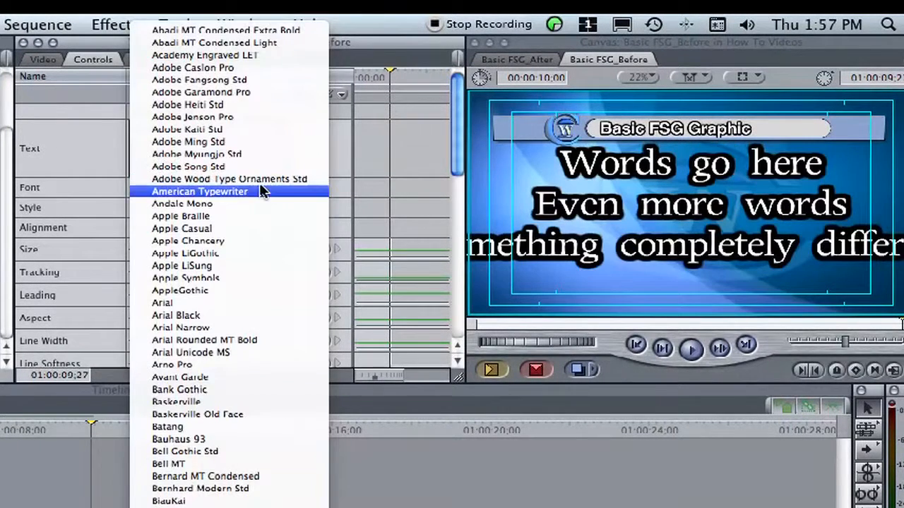
{"action": "scroll", "coordinate": [207, 414], "scroll_direction": "down", "scroll_amount": 10}
{"action": "scroll", "coordinate": [208, 414], "scroll_direction": "down", "scroll_amount": 10}
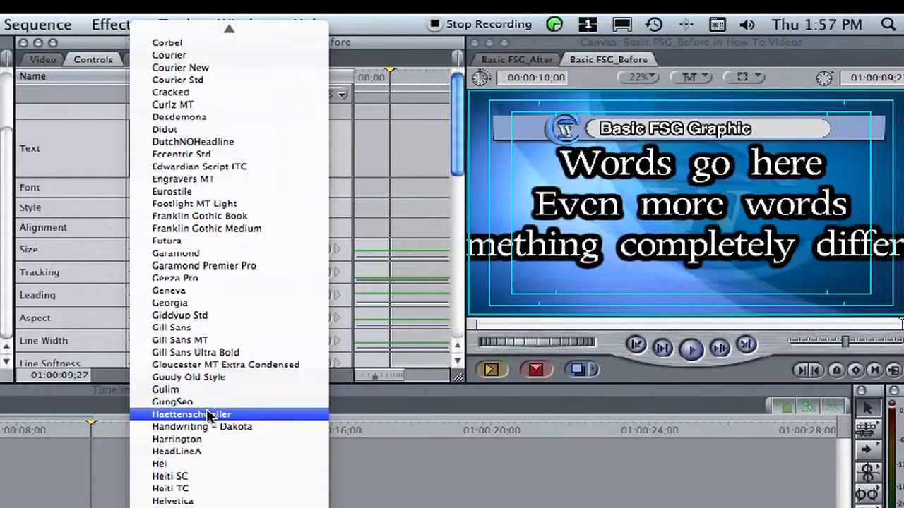
{"action": "left_click", "coordinate": [195, 503]}
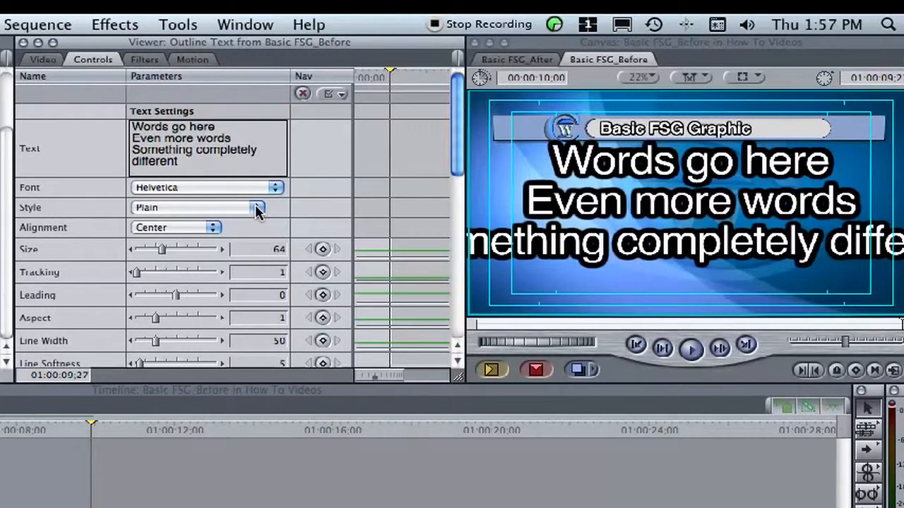
{"action": "left_click", "coordinate": [209, 235]}
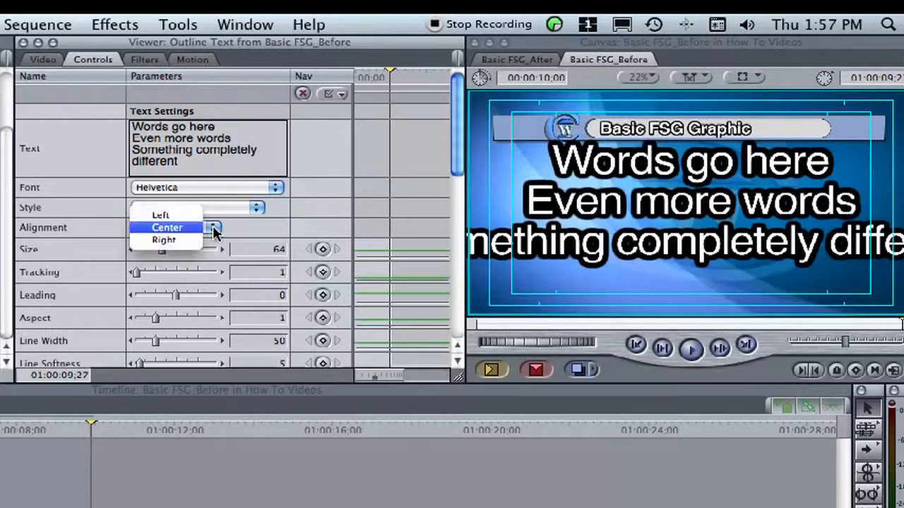
{"action": "left_click", "coordinate": [165, 216]}
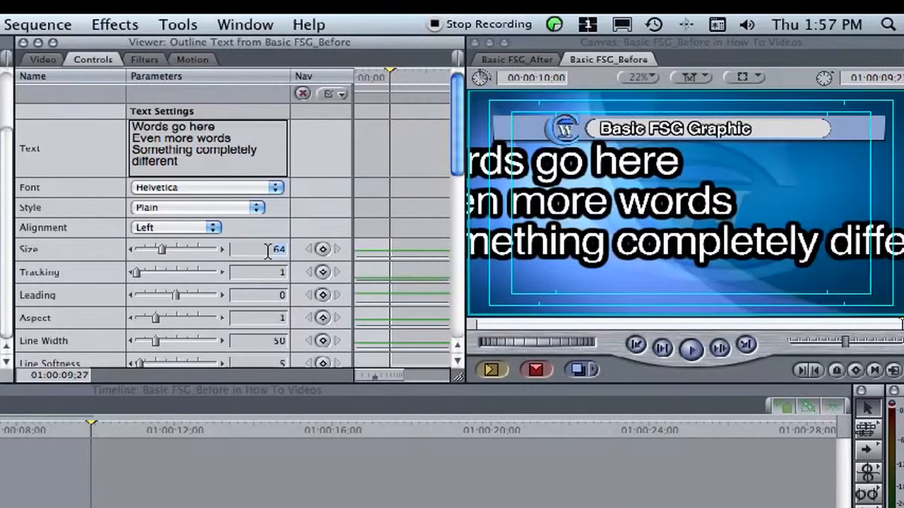
Set the body text's size to 30, its leading to 90 and its outline line width to 30
{"action": "left_click_drag", "start_coordinate": [162, 249], "coordinate": [148, 249]}
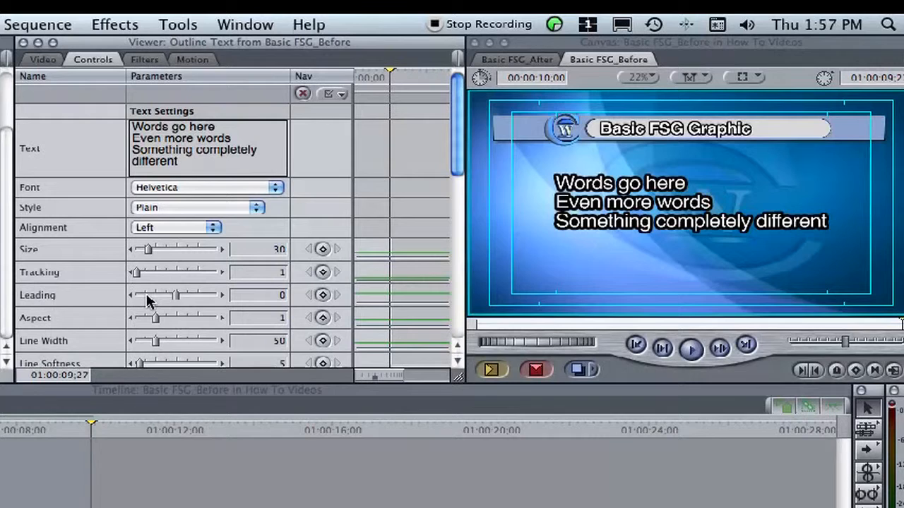
{"action": "left_click_drag", "start_coordinate": [176, 300], "coordinate": [226, 302]}
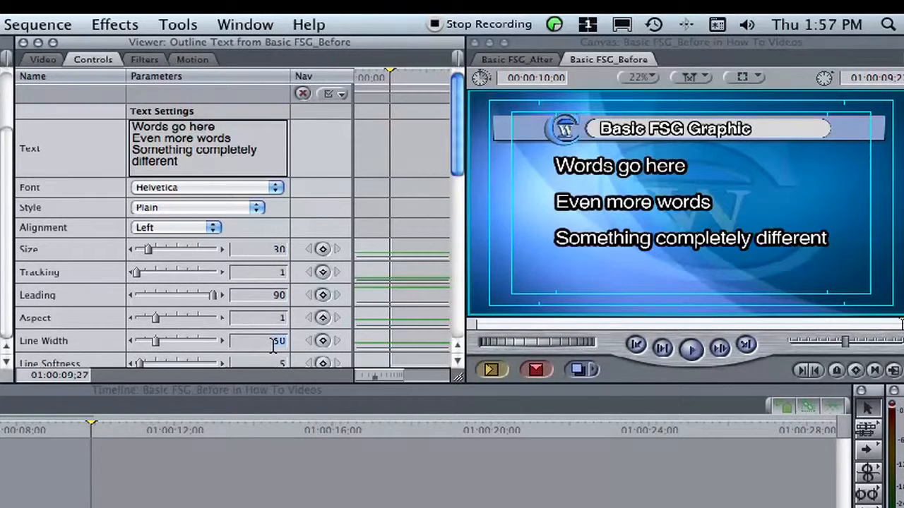
{"action": "type", "text": "0"}
{"action": "key", "text": "Return"}
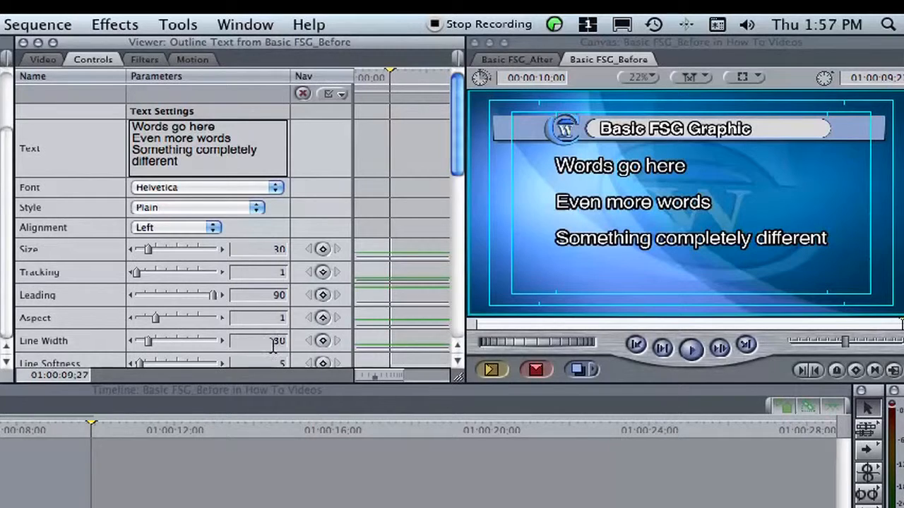
Shift the body text down by setting its vertical center value to 50
{"action": "left_click", "coordinate": [457, 362]}
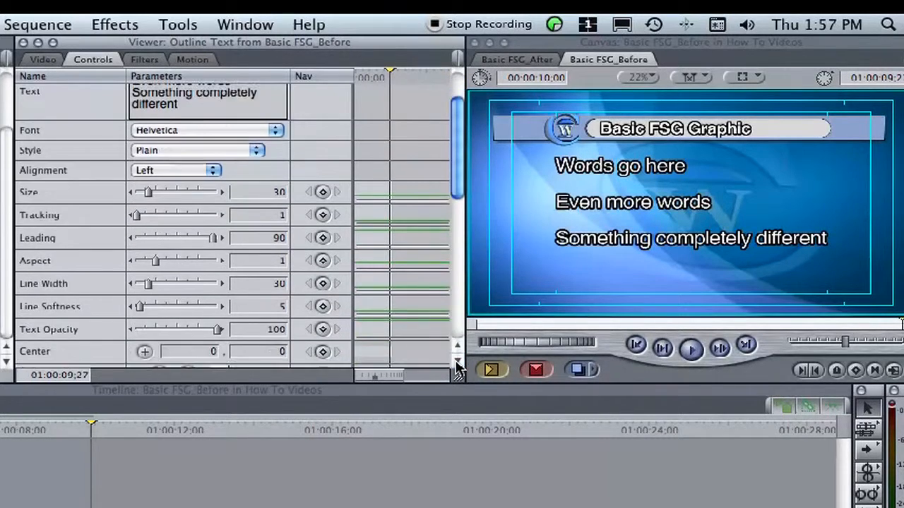
{"action": "left_click", "coordinate": [457, 362]}
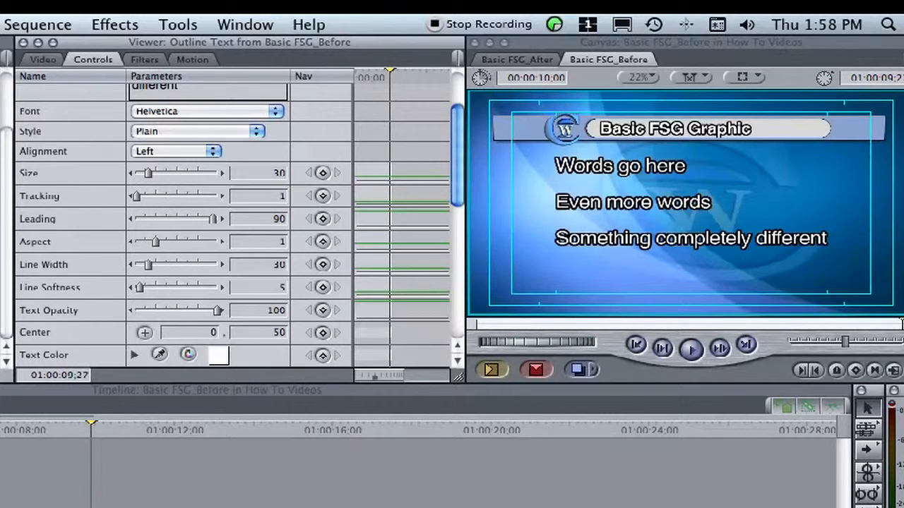
{"action": "key", "text": "Return"}
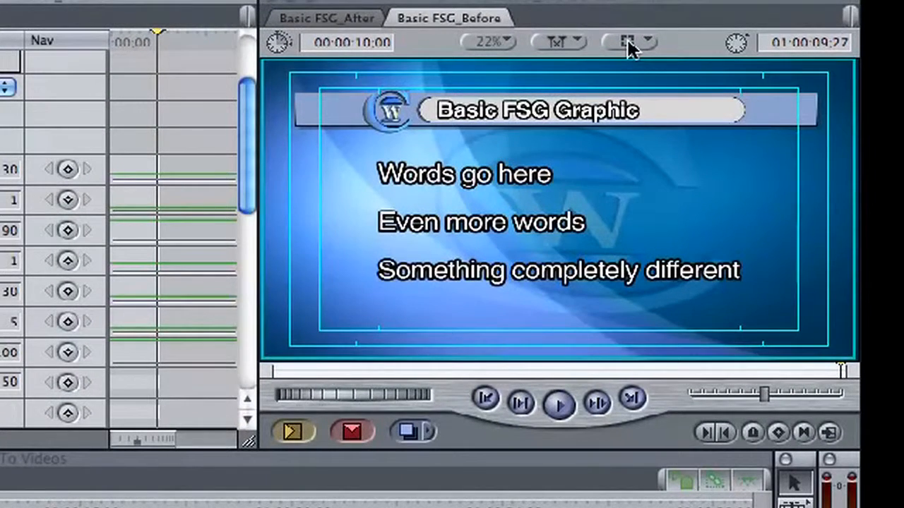
Examine the title and body text at 50% magnification against the safe-area guides around all edges of the graphic
{"action": "left_click", "coordinate": [503, 40]}
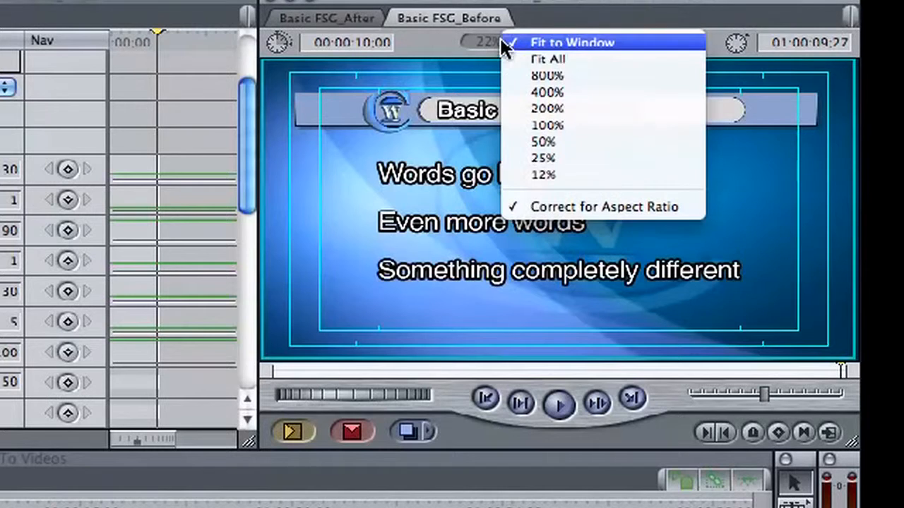
{"action": "left_click", "coordinate": [530, 144]}
{"action": "left_click_drag", "start_coordinate": [854, 182], "coordinate": [851, 119]}
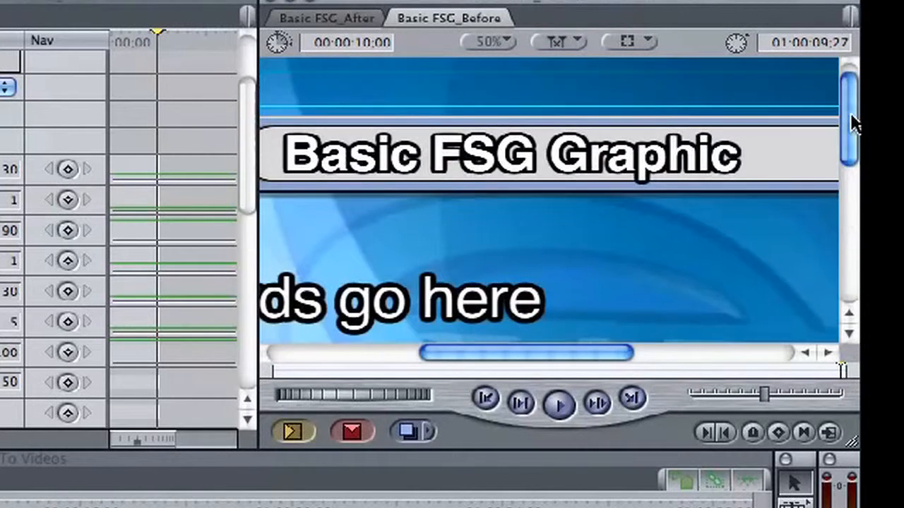
{"action": "left_click_drag", "start_coordinate": [558, 351], "coordinate": [417, 350]}
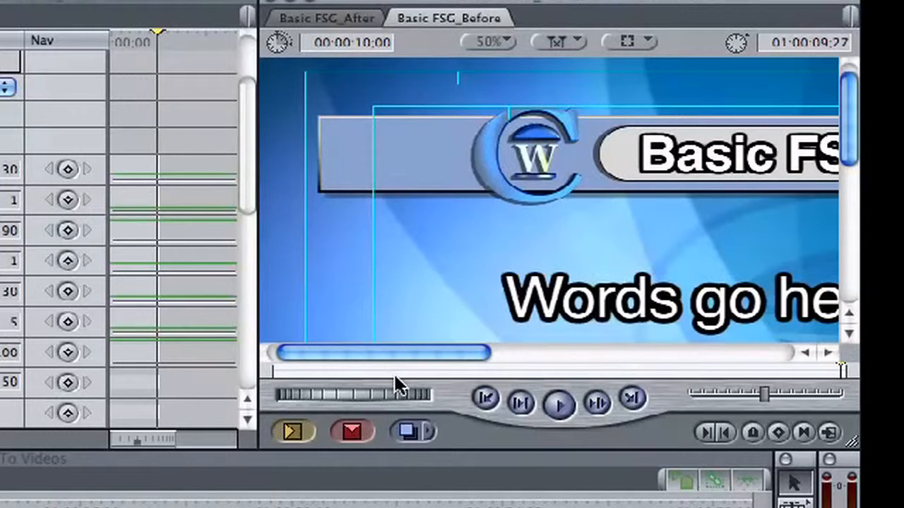
{"action": "left_click_drag", "start_coordinate": [394, 351], "coordinate": [677, 357]}
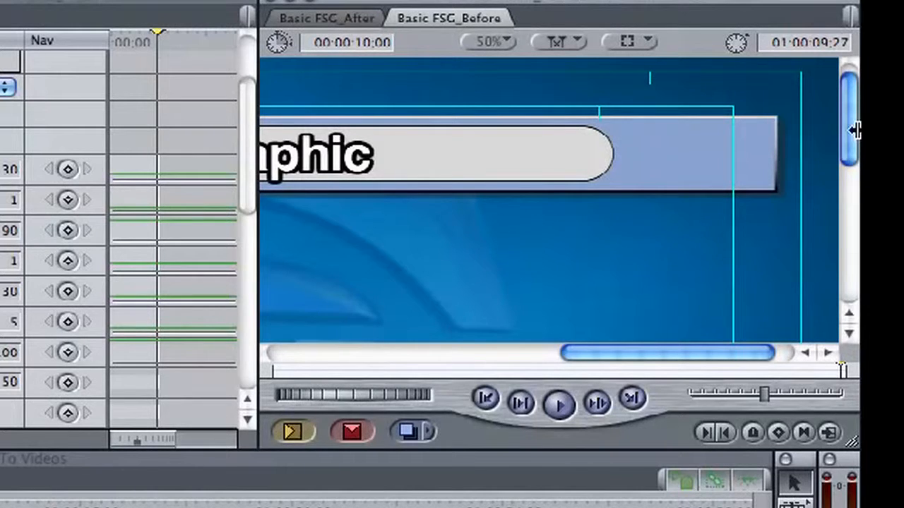
{"action": "left_click_drag", "start_coordinate": [848, 115], "coordinate": [848, 254]}
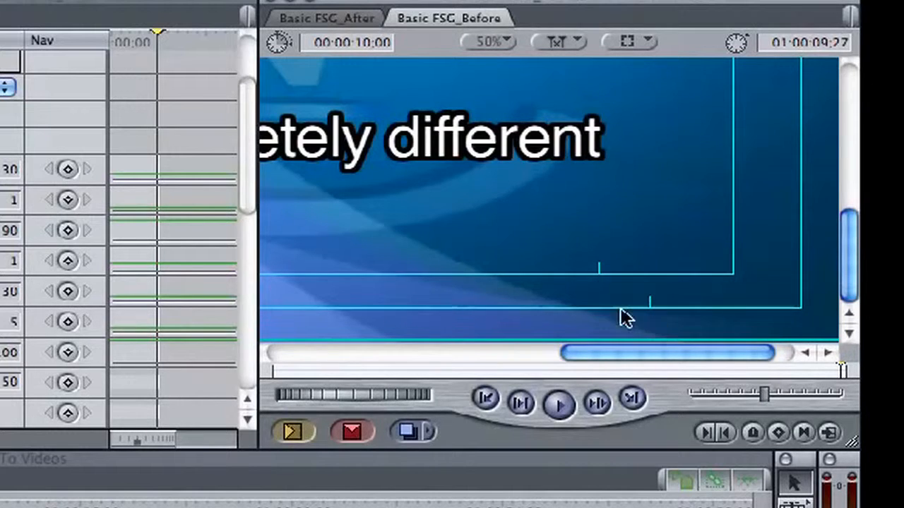
{"action": "left_click_drag", "start_coordinate": [632, 350], "coordinate": [343, 346]}
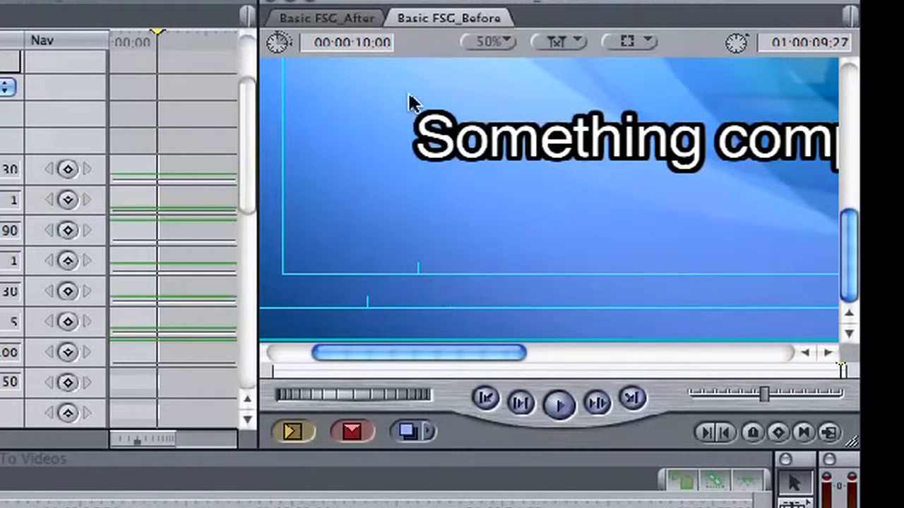
{"action": "left_click", "coordinate": [483, 36]}
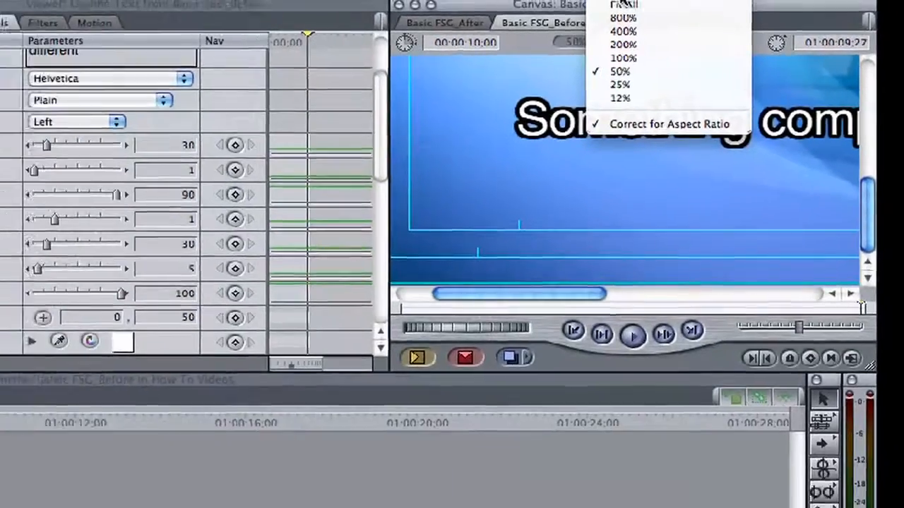
{"action": "left_click", "coordinate": [535, 74]}
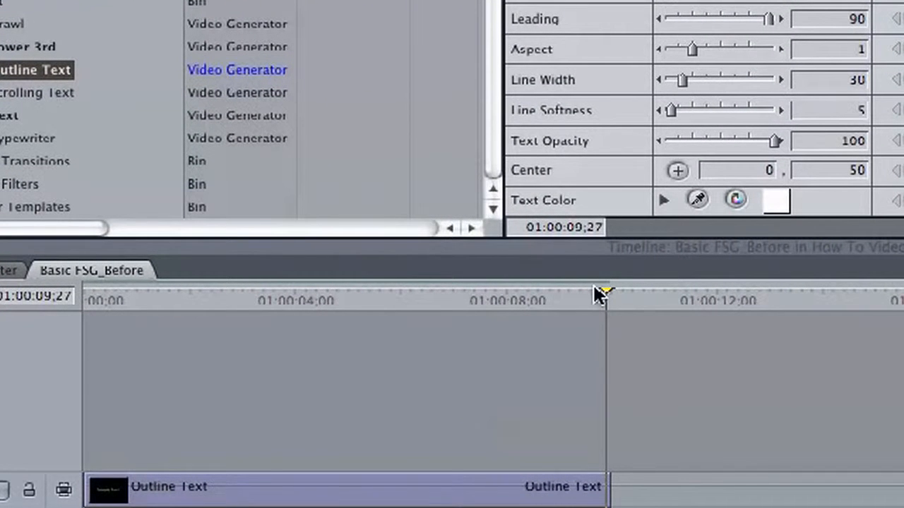
Render all video in the Basic FSG_Before sequence
{"action": "scroll", "coordinate": [328, 287], "scroll_direction": "right", "scroll_amount": 1}
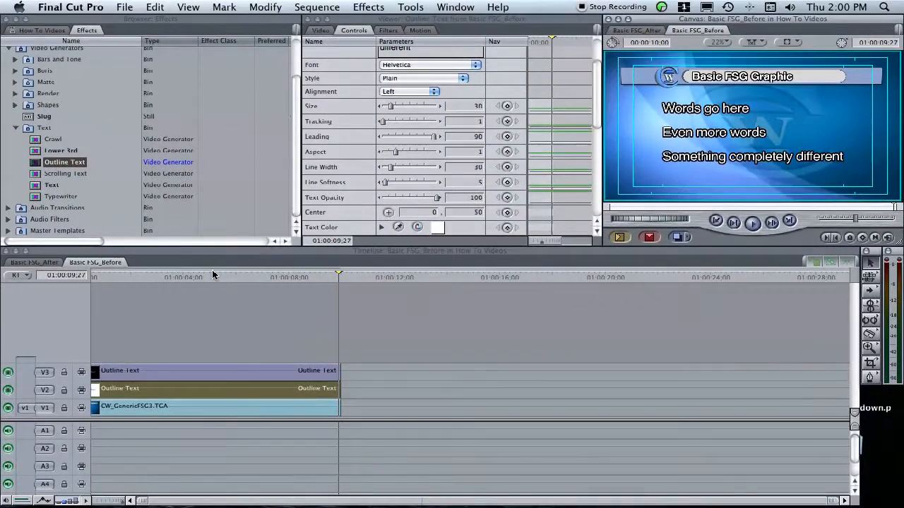
{"action": "left_click", "coordinate": [321, 7]}
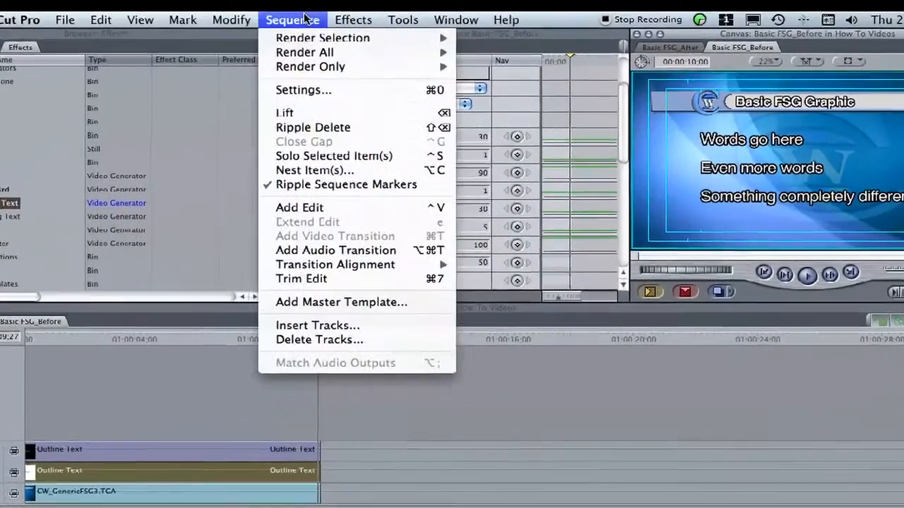
{"action": "mouse_move", "coordinate": [311, 52]}
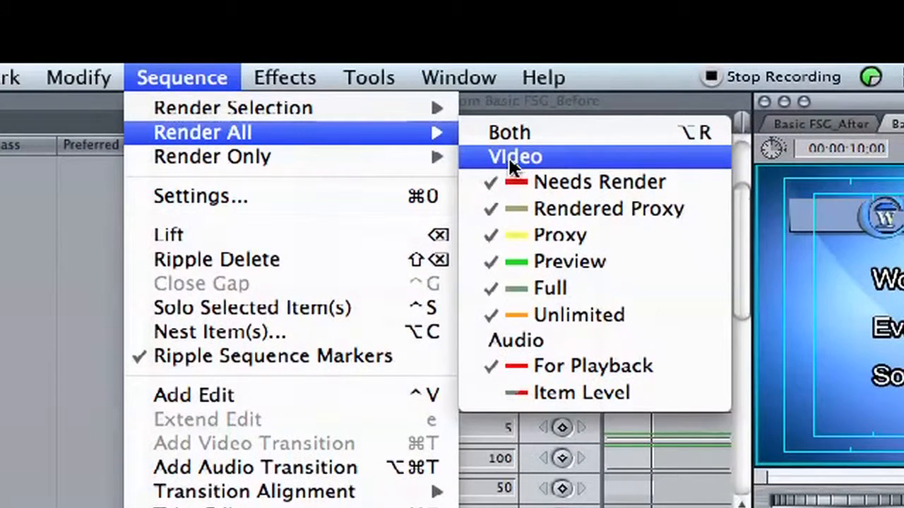
{"action": "left_click", "coordinate": [513, 157]}
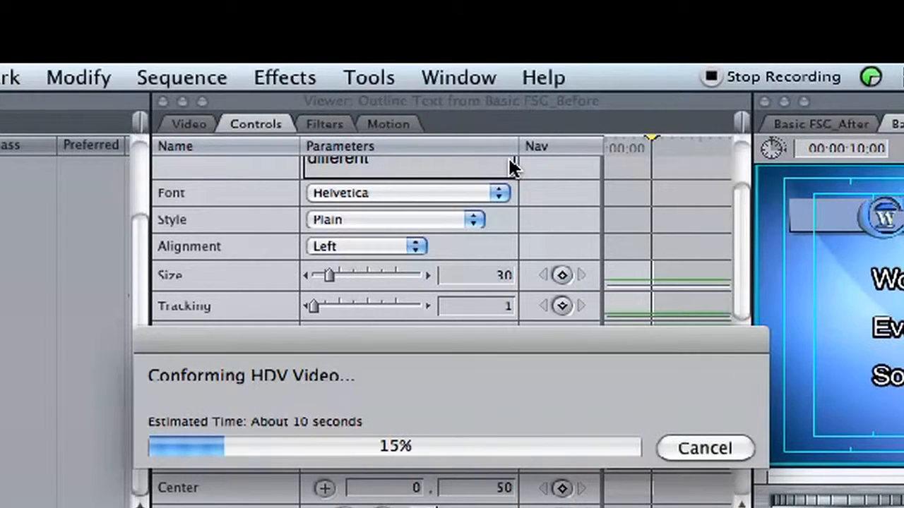